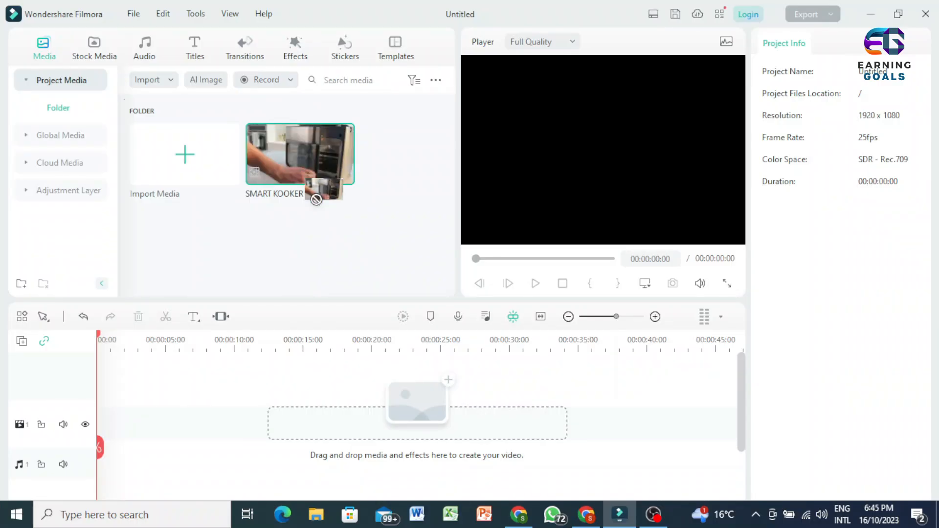
# Split the SMART KOOKER 14IN1 video on the timeline at 00:00:09:06 and 00:00:22:06
pyautogui.moveTo(311, 185); pyautogui.dragTo(223, 463)
pyautogui.click(223, 466)
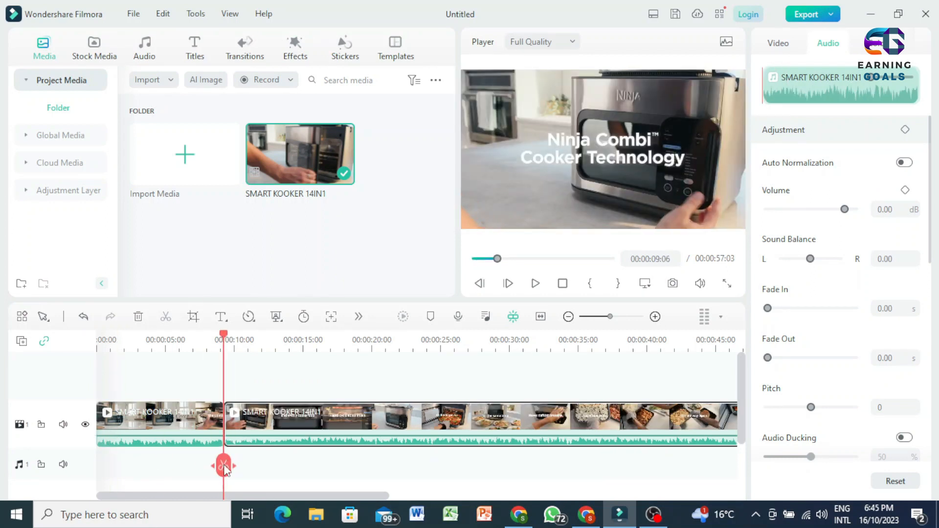
pyautogui.click(366, 464)
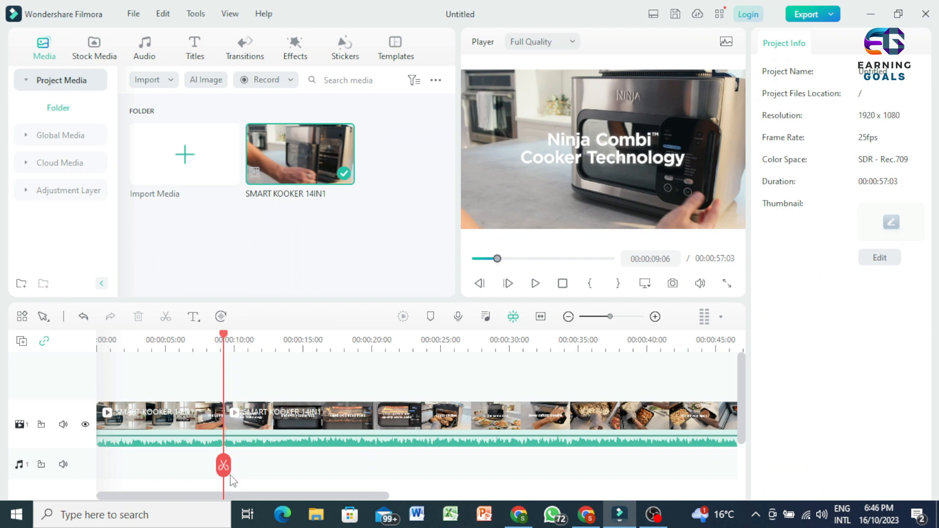
pyautogui.moveTo(225, 473); pyautogui.dragTo(604, 424)
pyautogui.click(402, 460)
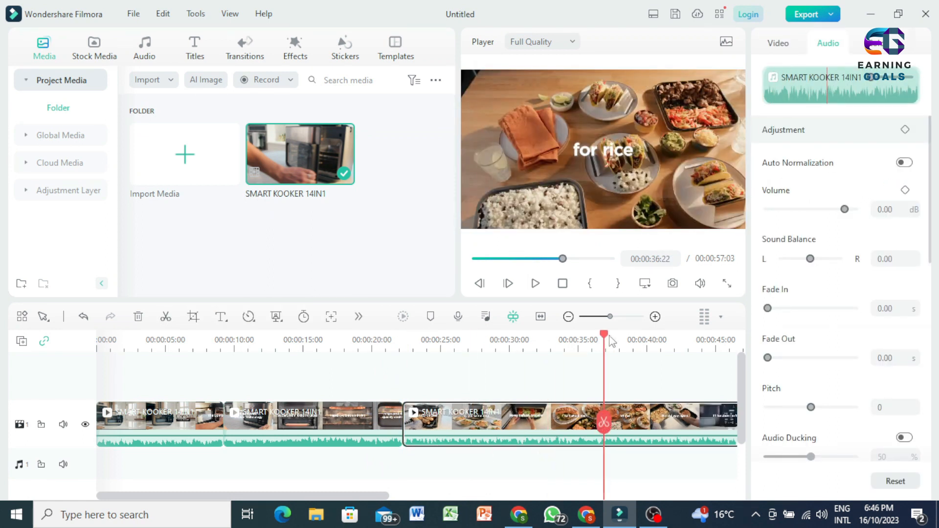
# Split the rest of the video at about 32 seconds, 00:00:39:14 and 00:00:48:15, and return the playhead to the start
pyautogui.moveTo(608, 339); pyautogui.dragTo(645, 352)
pyautogui.click(541, 405)
pyautogui.click(641, 423)
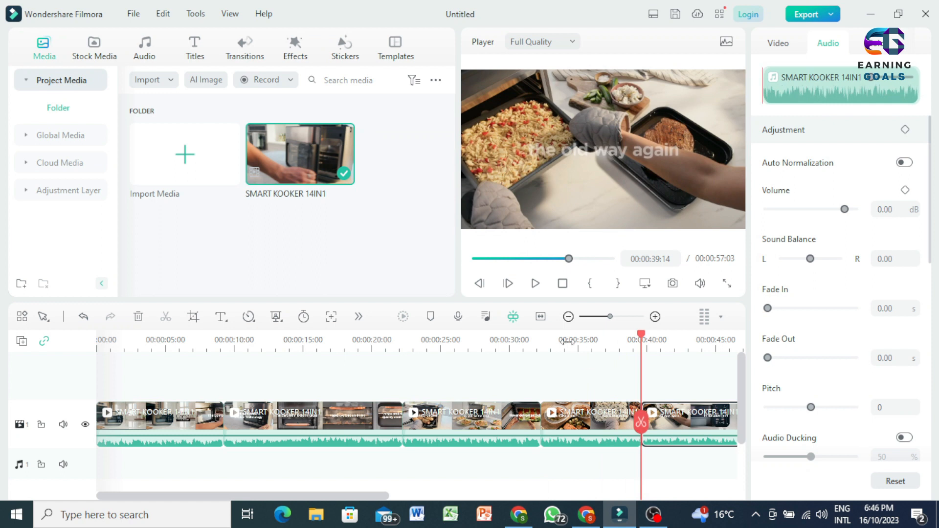
pyautogui.click(541, 317)
pyautogui.moveTo(534, 341); pyautogui.dragTo(636, 357)
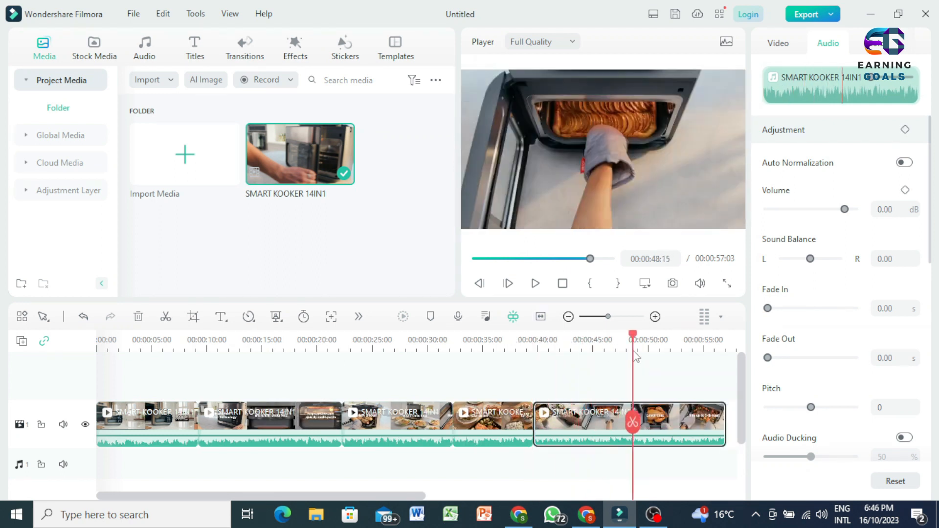
pyautogui.click(633, 423)
pyautogui.click(563, 284)
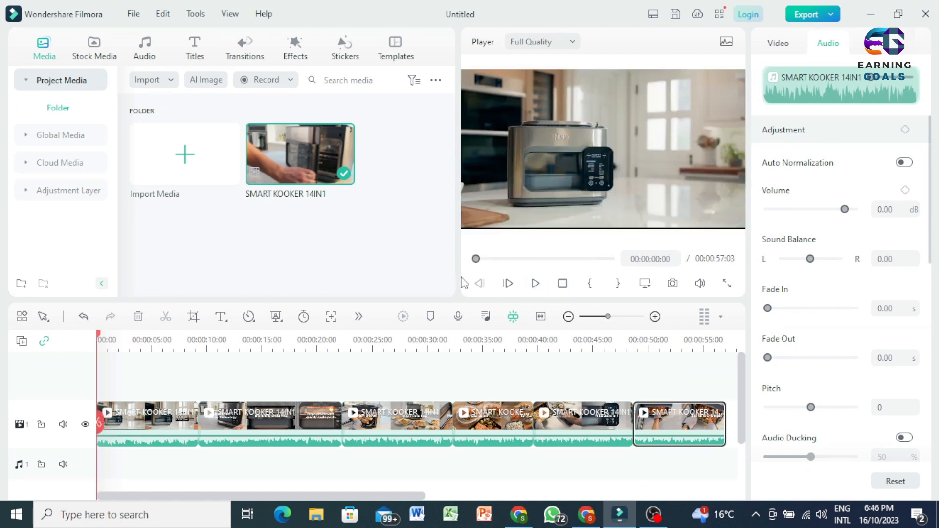
# Add the trending Flip Roll 2 transition to the cut between the first and second clips
pyautogui.click(247, 48)
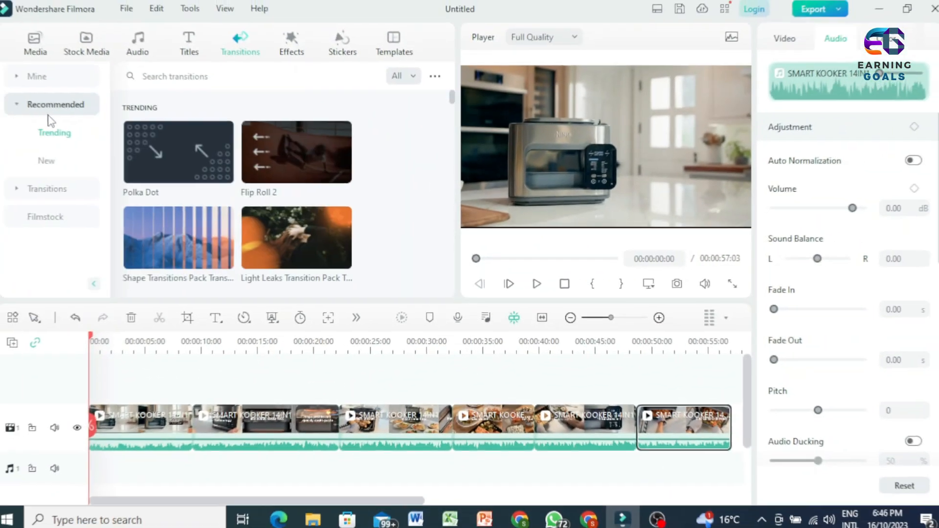
pyautogui.click(48, 160)
pyautogui.click(53, 133)
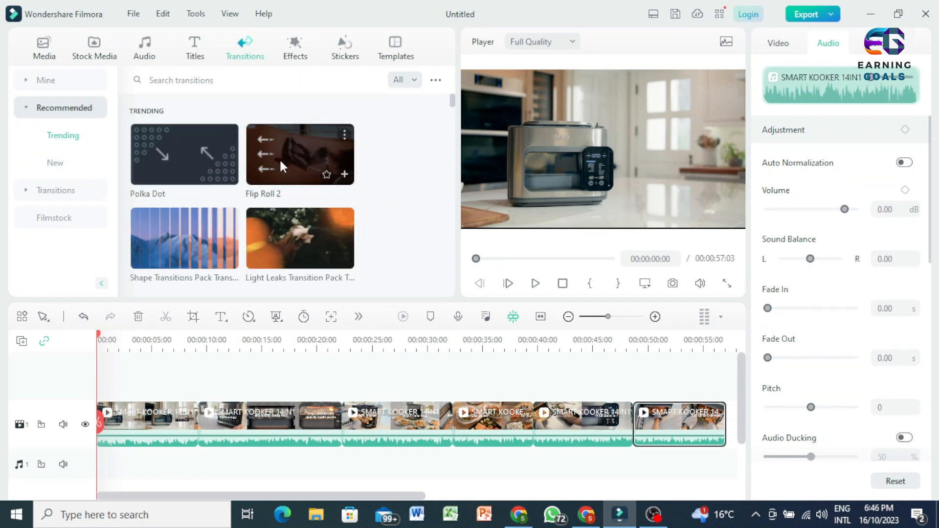
pyautogui.scroll(-2, 290, 163)
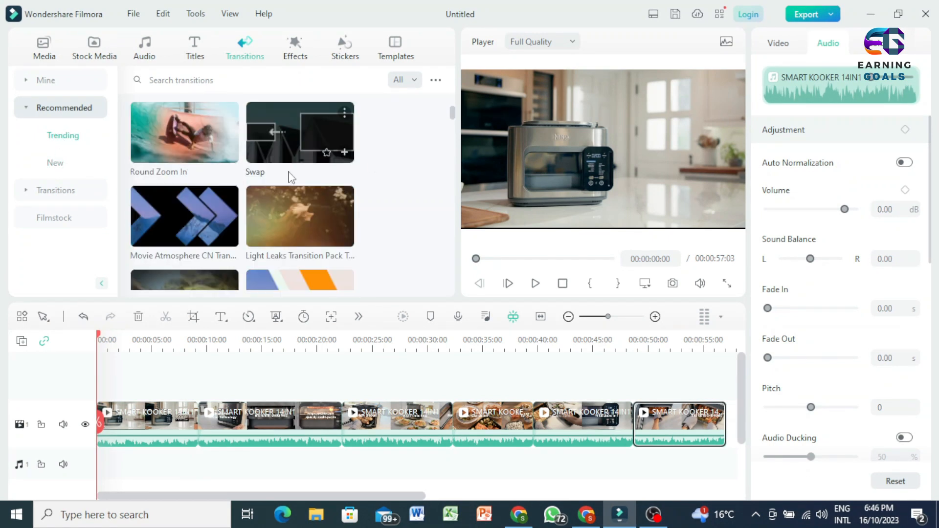
pyautogui.click(28, 193)
pyautogui.click(45, 114)
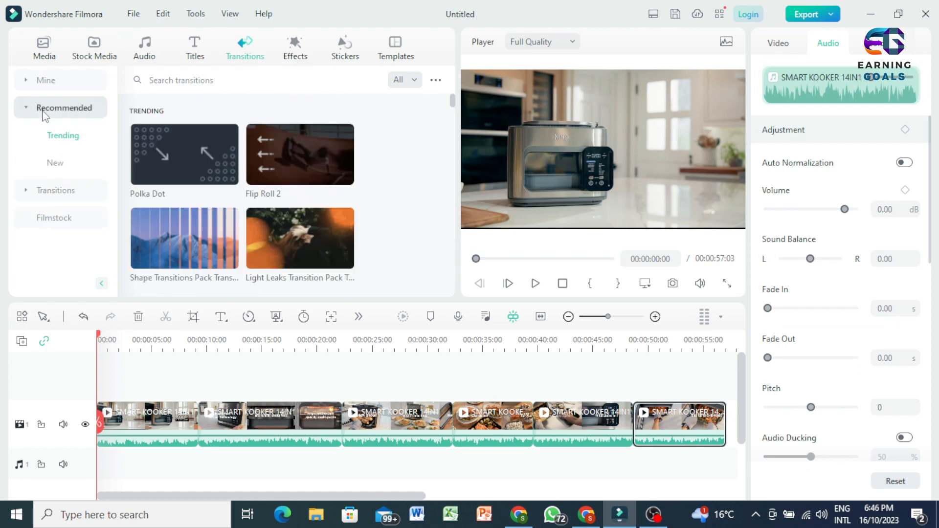
pyautogui.click(58, 164)
pyautogui.click(63, 137)
pyautogui.moveTo(276, 145); pyautogui.dragTo(194, 431)
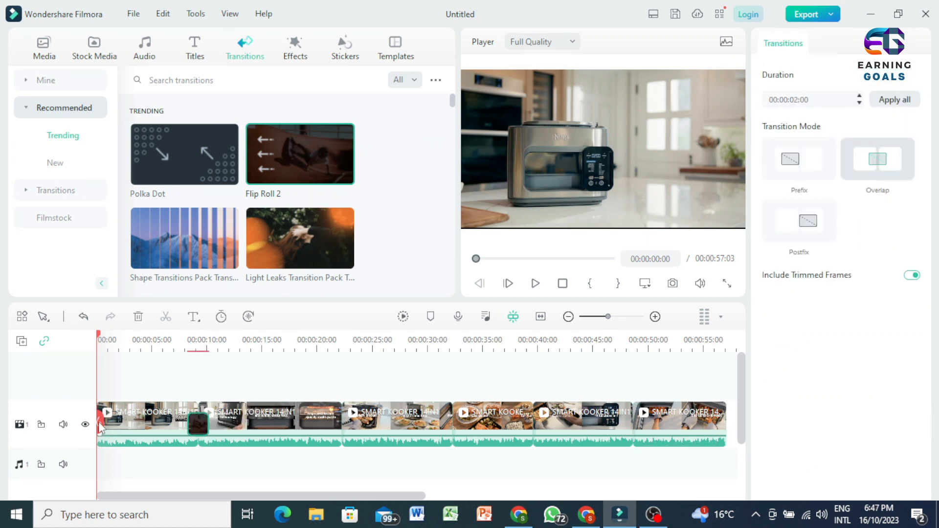
# Try the Prefix mode on the Flip Roll 2 transition and switch it back to Overlap
pyautogui.moveTo(101, 428); pyautogui.dragTo(172, 431)
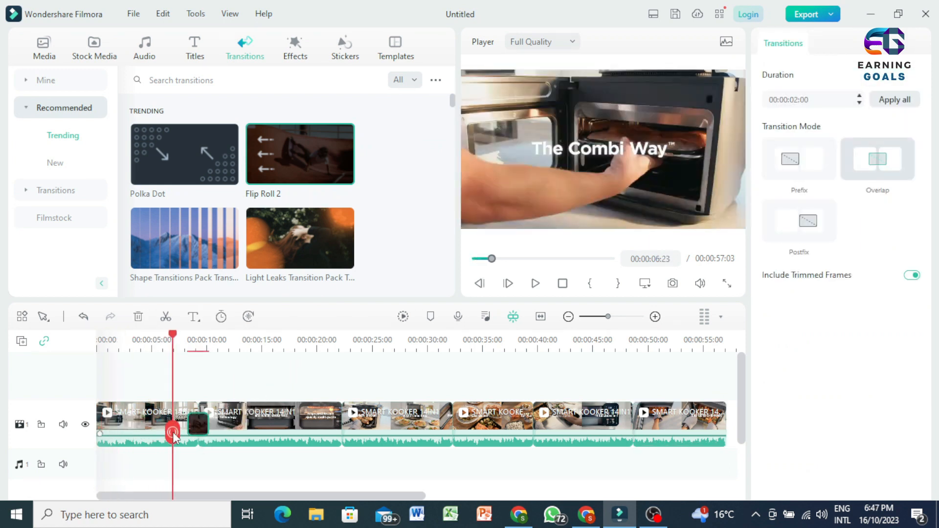
pyautogui.click(811, 154)
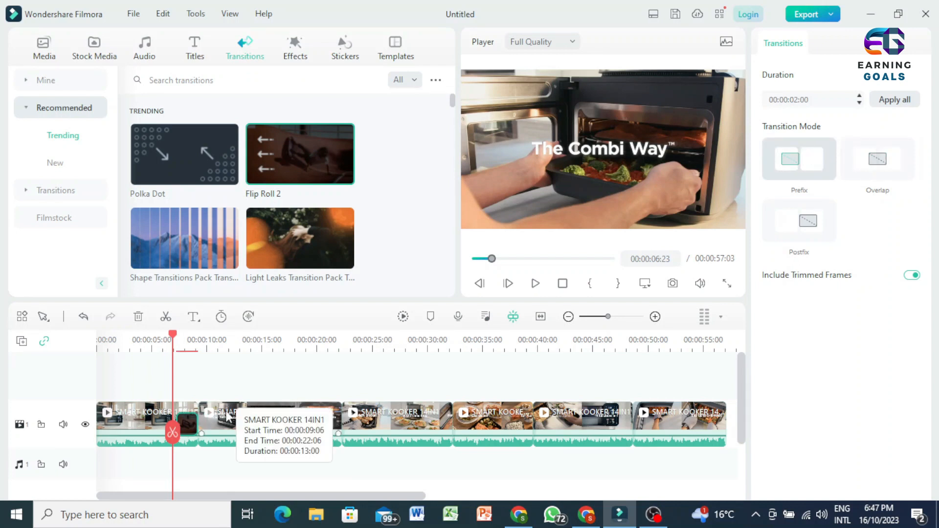
pyautogui.click(880, 171)
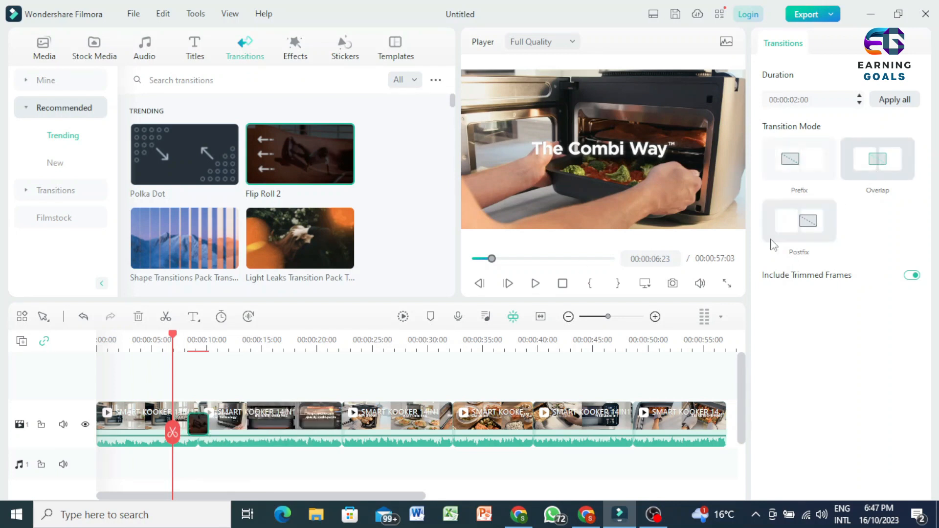
# Set the Flip Roll 2 transition's duration to 00:00:05:05
pyautogui.moveTo(204, 420)
pyautogui.mouseDown()
pyautogui.moveTo(240, 425)
pyautogui.moveTo(201, 427)
pyautogui.moveTo(208, 429)
pyautogui.mouseUp()
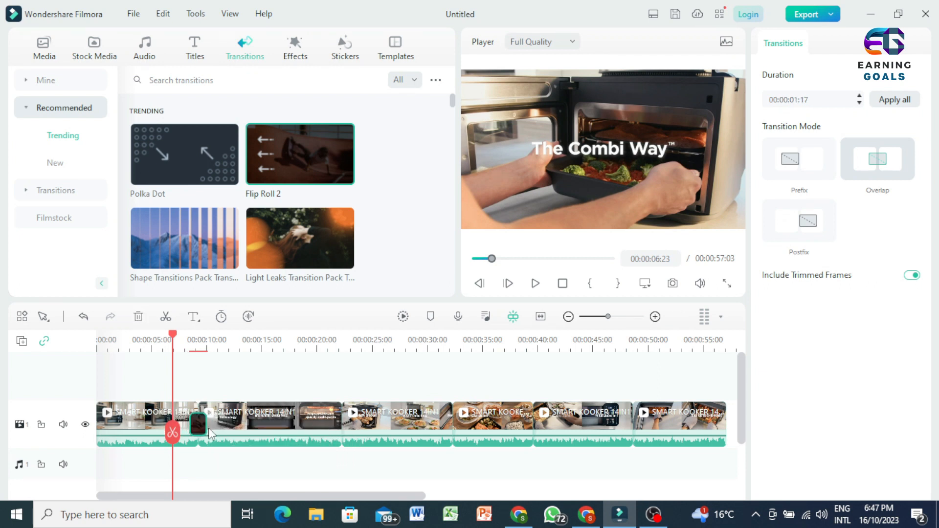
pyautogui.click(227, 386)
pyautogui.click(199, 424)
pyautogui.click(221, 317)
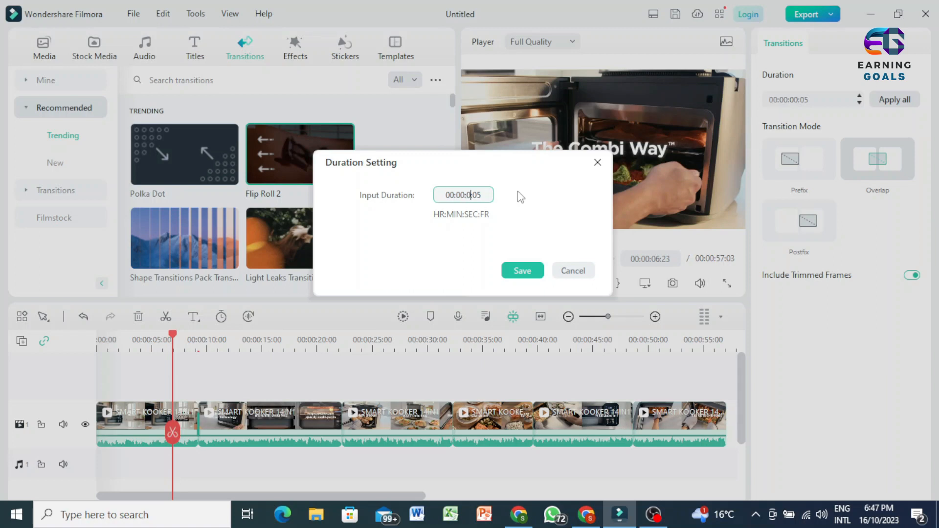
pyautogui.click(515, 270)
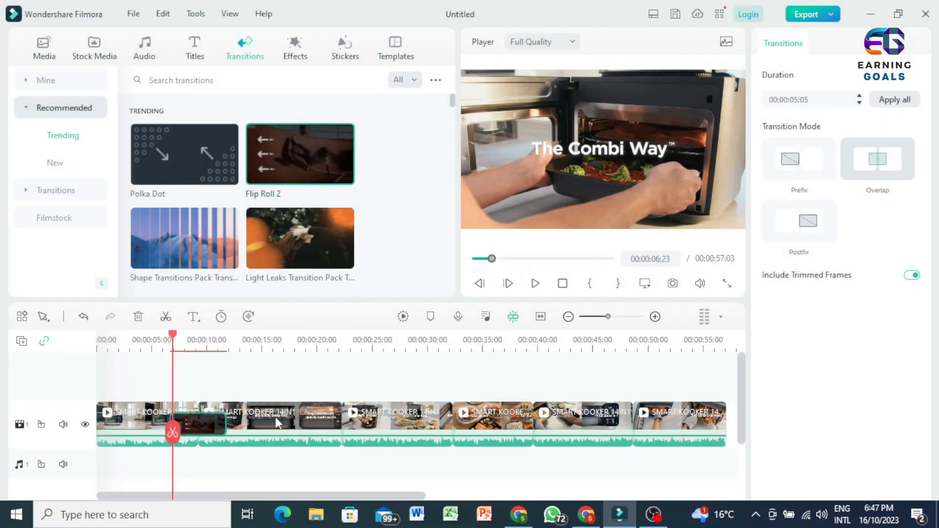
# Shorten the Flip Roll 2 transition to 00:00:02:12 on the timeline and preview it in the player
pyautogui.moveTo(223, 424)
pyautogui.mouseDown()
pyautogui.moveTo(237, 425)
pyautogui.moveTo(211, 425)
pyautogui.mouseUp()
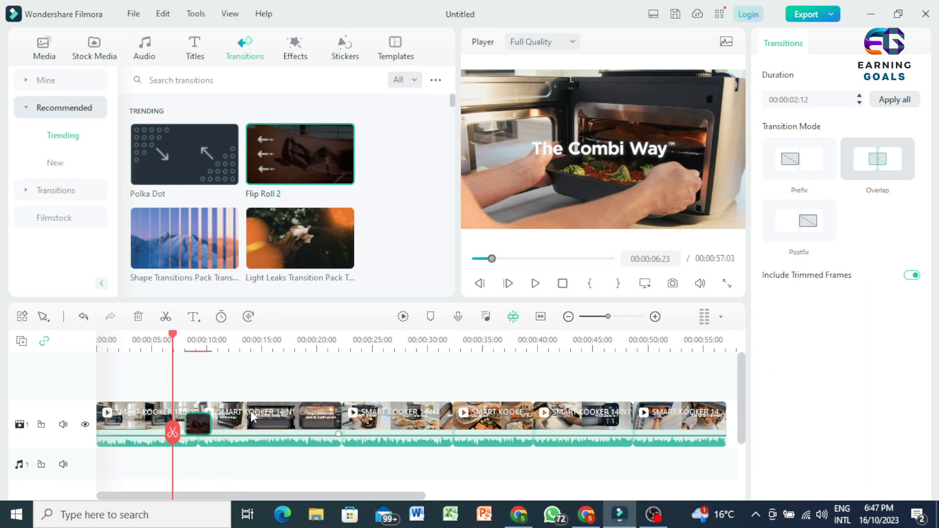
pyautogui.click(535, 284)
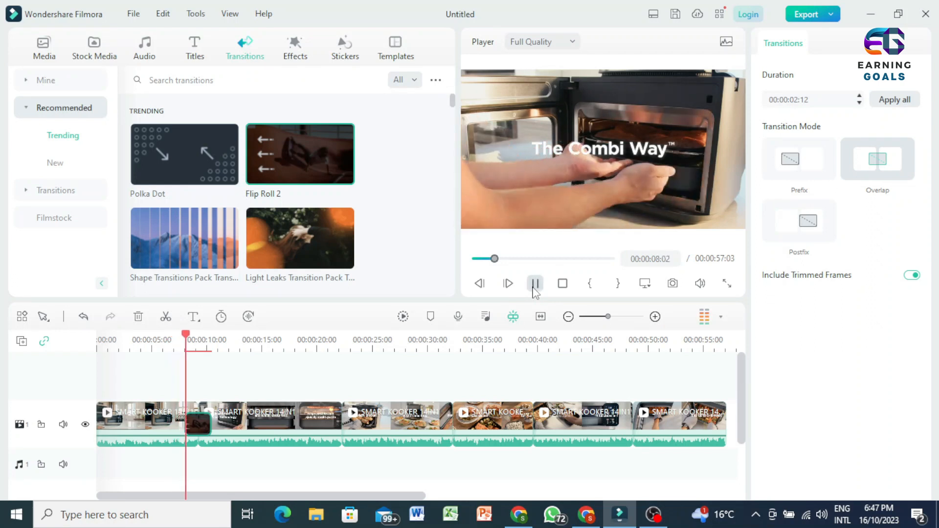
pyautogui.press('space')
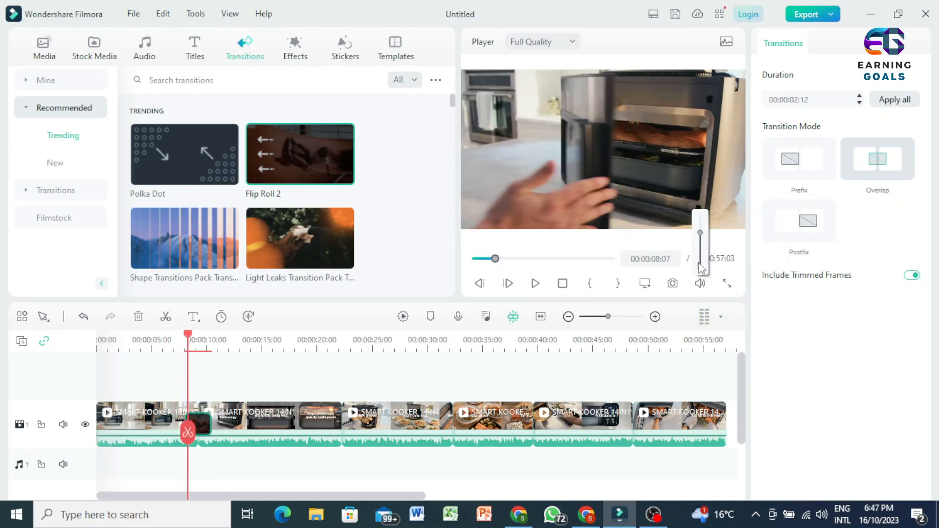
pyautogui.click(533, 285)
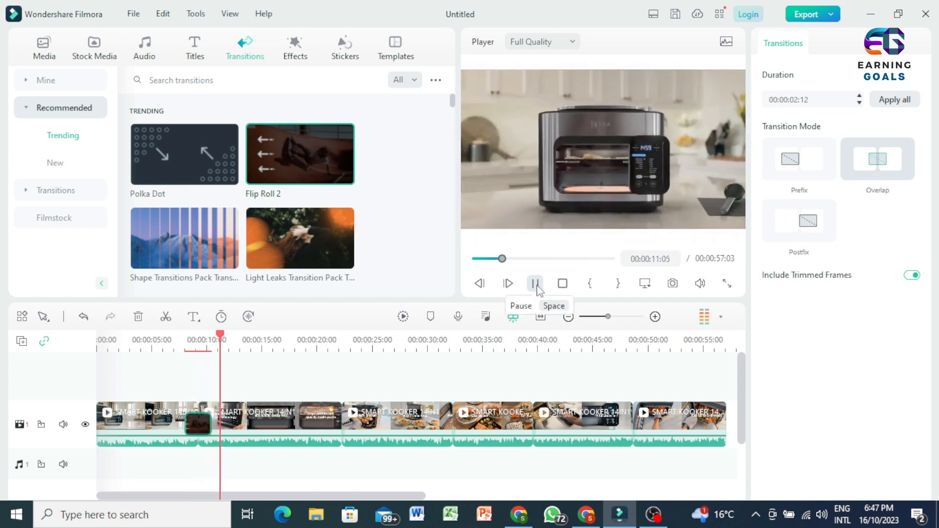
pyautogui.click(536, 288)
# Split the second clip at 00:00:16:07, place the Swap transition on the new cut and preview it
pyautogui.scroll(-2, 309, 232)
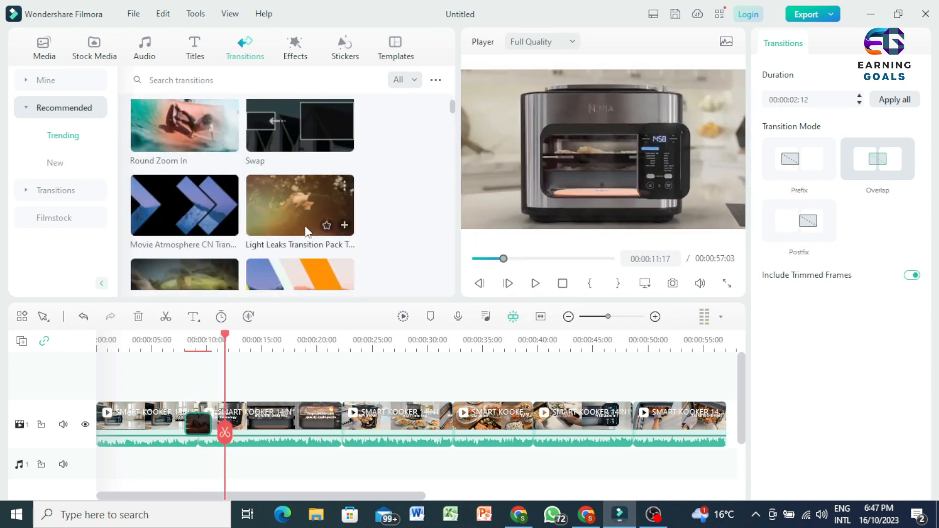
pyautogui.moveTo(290, 125)
pyautogui.mouseDown()
pyautogui.moveTo(360, 382)
pyautogui.moveTo(345, 435)
pyautogui.mouseUp()
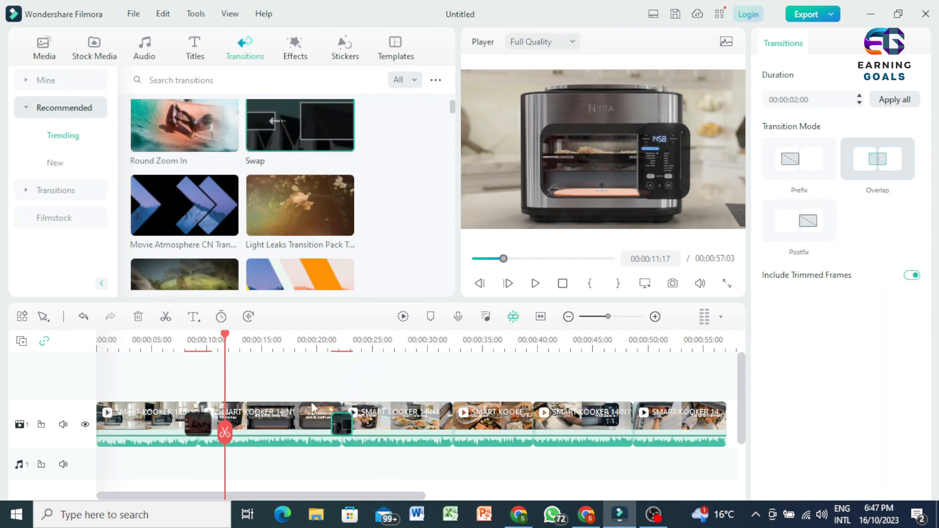
pyautogui.moveTo(230, 437); pyautogui.dragTo(278, 444)
pyautogui.click(276, 440)
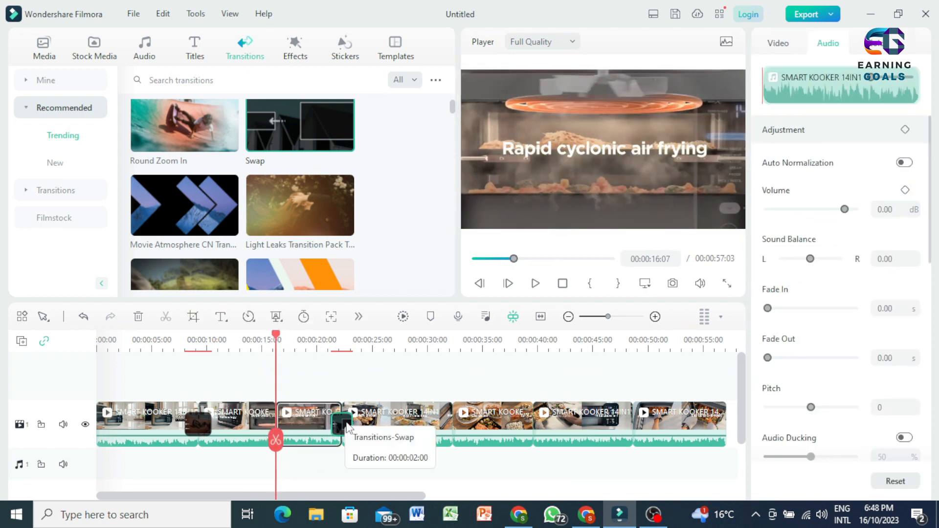
pyautogui.click(326, 421)
pyautogui.moveTo(270, 424); pyautogui.dragTo(244, 439)
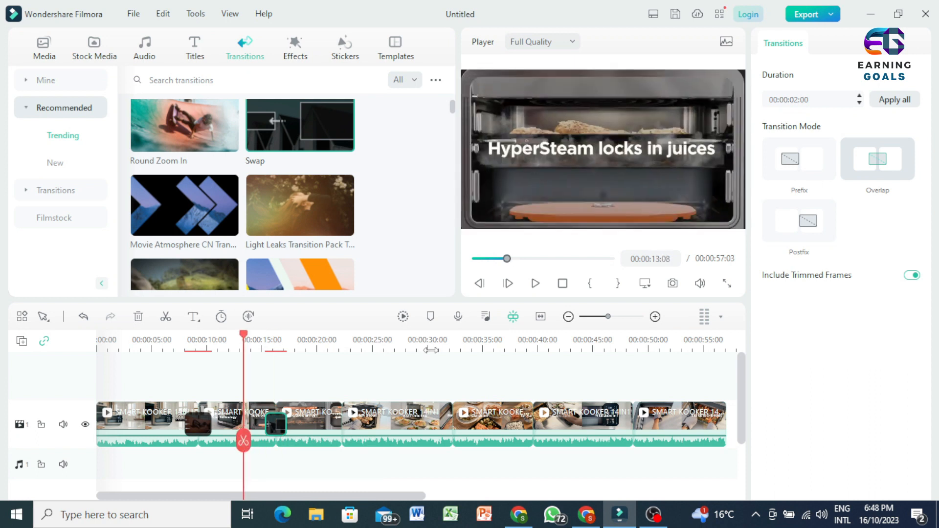
pyautogui.click(535, 284)
# Add the Movie Atmosphere CN transition to the cut at 00:00:22:06 and preview it
pyautogui.moveTo(215, 222); pyautogui.dragTo(345, 421)
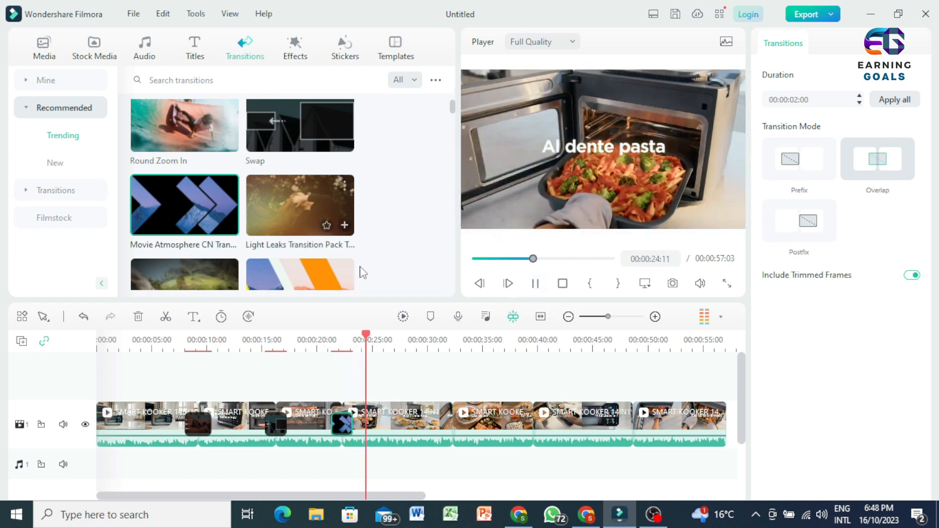
pyautogui.click(535, 284)
# Try the Heart transition on the cut at about 32 seconds, preview it and delete it
pyautogui.scroll(-5, 303, 198)
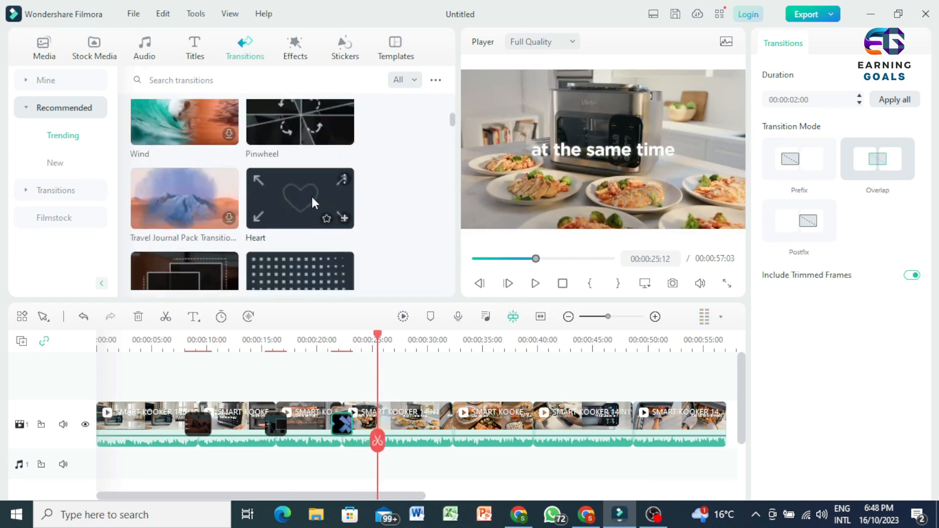
pyautogui.moveTo(298, 199); pyautogui.dragTo(445, 442)
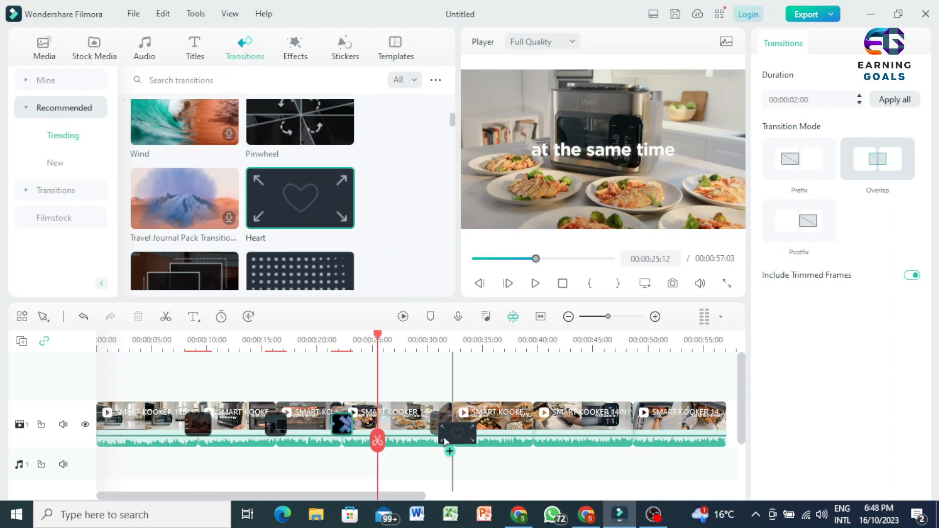
pyautogui.click(533, 284)
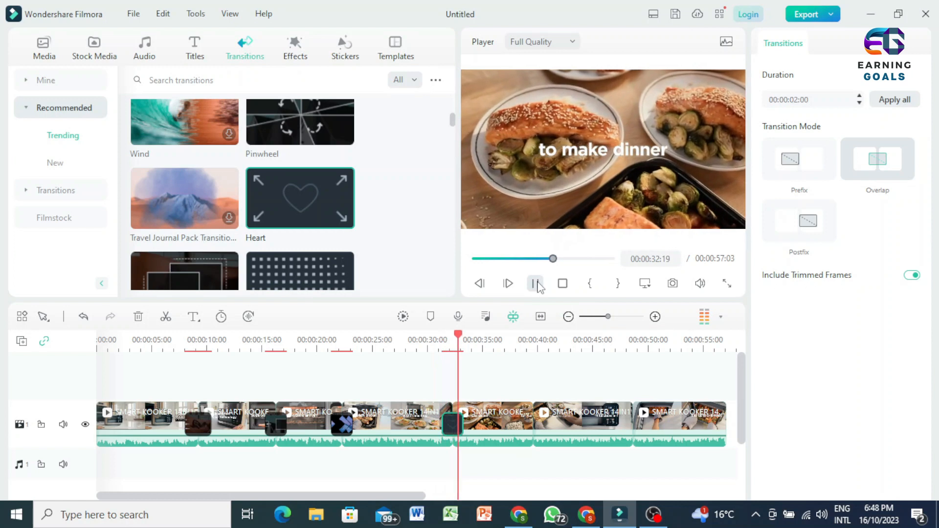
pyautogui.click(536, 285)
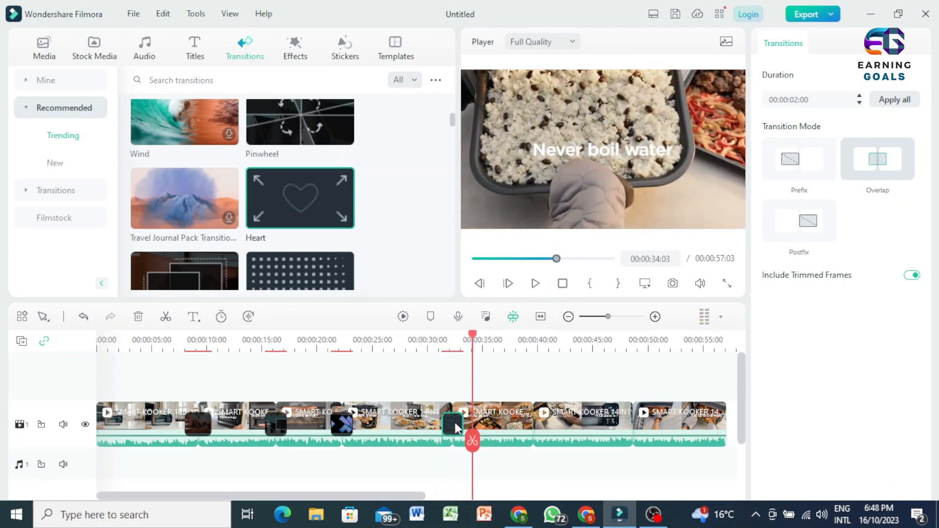
pyautogui.press('Delete')
# Add the Linear 4 transition to the cut at about 32 seconds and preview it from 00:00:28:12
pyautogui.moveTo(473, 441); pyautogui.dragTo(411, 442)
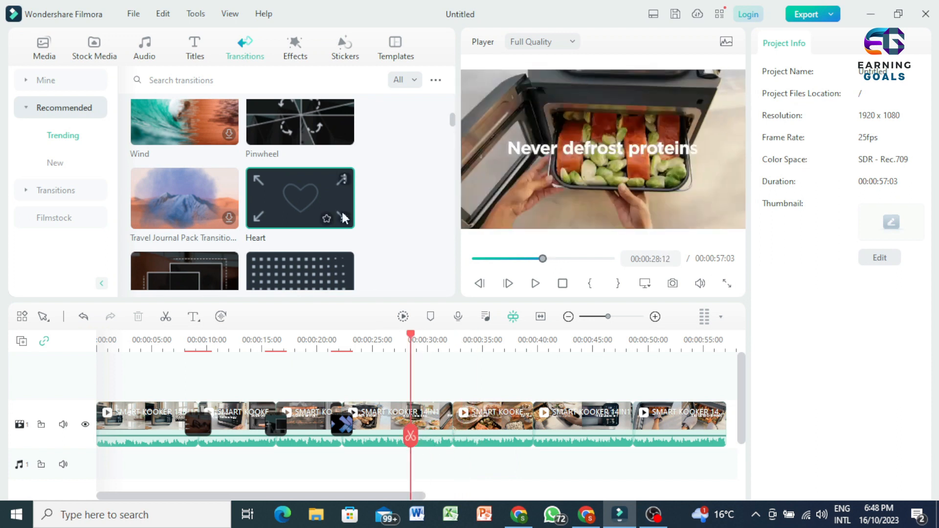
pyautogui.scroll(-5, 318, 221)
pyautogui.moveTo(303, 160); pyautogui.dragTo(460, 426)
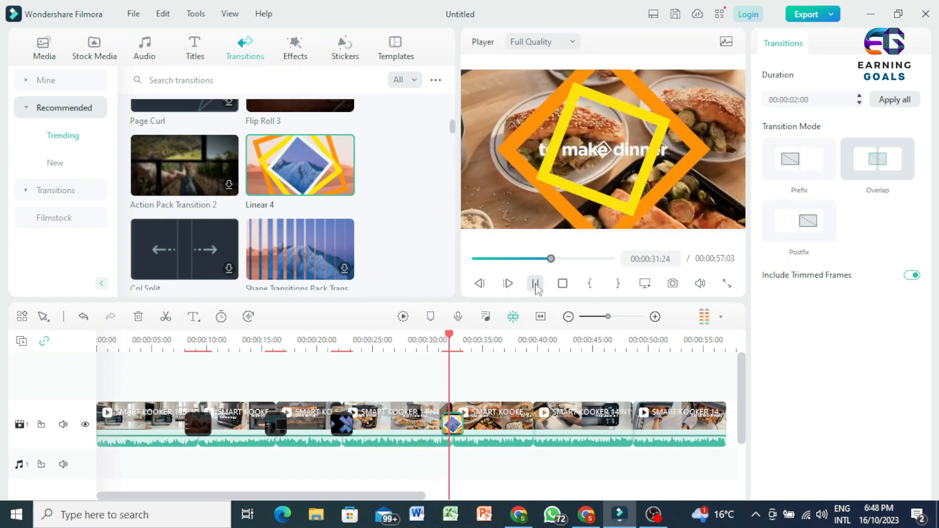
pyautogui.click(536, 284)
# Add the Warp 7 transition to the cut at 00:00:39:14
pyautogui.scroll(-5, 222, 247)
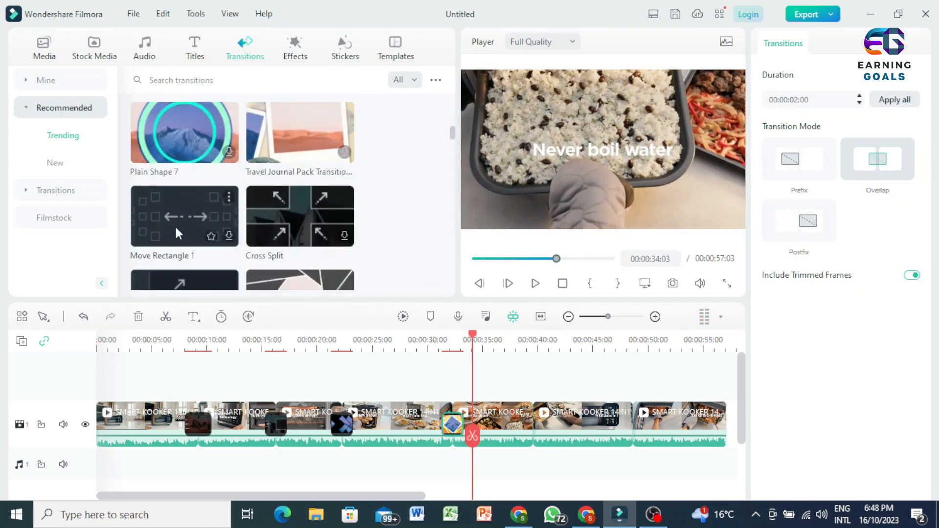
pyautogui.scroll(-3, 189, 242)
pyautogui.scroll(-3, 219, 189)
pyautogui.scroll(-3, 218, 188)
pyautogui.moveTo(483, 290); pyautogui.dragTo(536, 445)
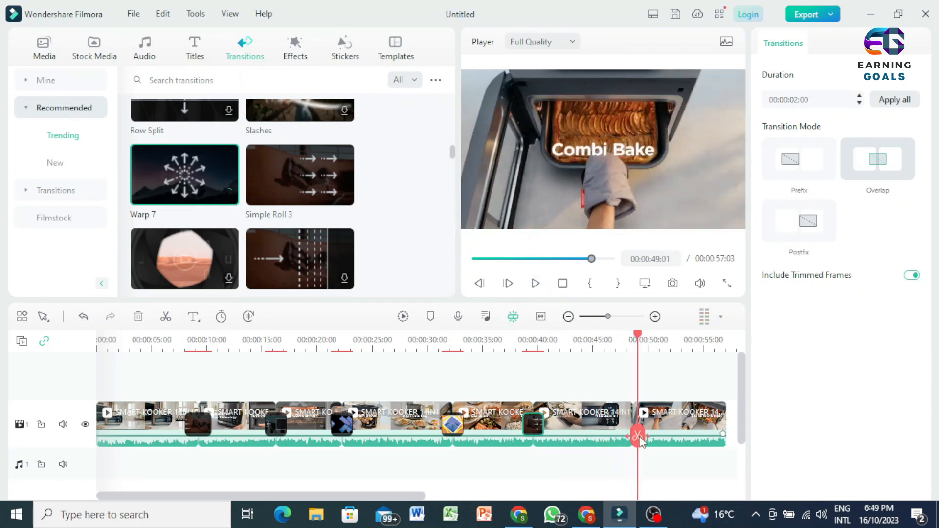
# Try the Floral Transition 3 transition on the last cut of the video, preview it from 00:00:45:08 and delete it
pyautogui.moveTo(612, 443); pyautogui.dragTo(597, 440)
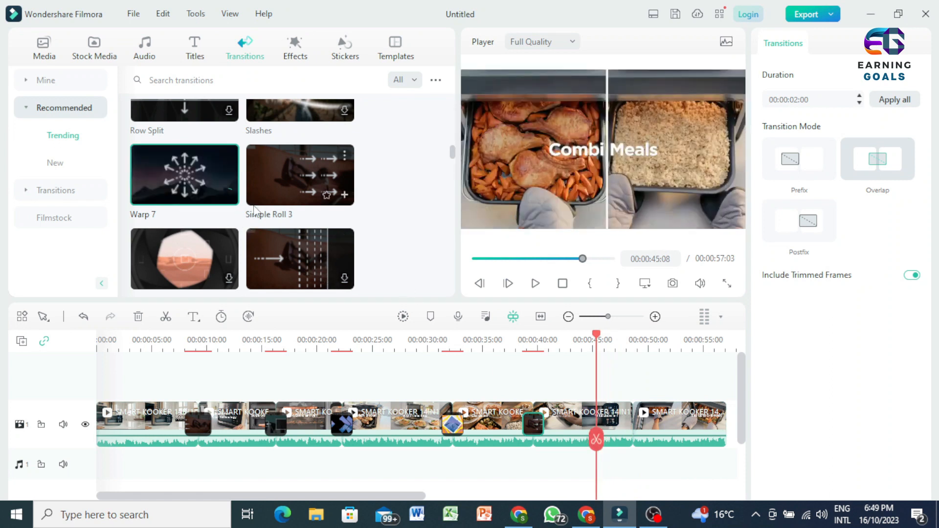
pyautogui.scroll(-5, 291, 218)
pyautogui.moveTo(198, 156); pyautogui.dragTo(634, 426)
pyautogui.click(536, 284)
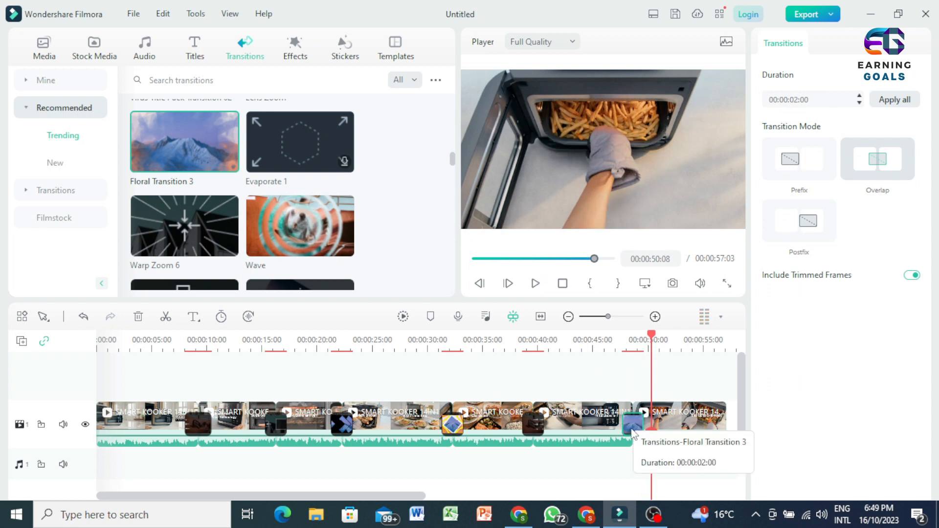
pyautogui.press('Delete')
# Add the Wave transition to the last cut and preview it from about 45 seconds through to the end of the video
pyautogui.moveTo(650, 441); pyautogui.dragTo(596, 442)
pyautogui.moveTo(313, 235); pyautogui.dragTo(626, 401)
pyautogui.click(537, 286)
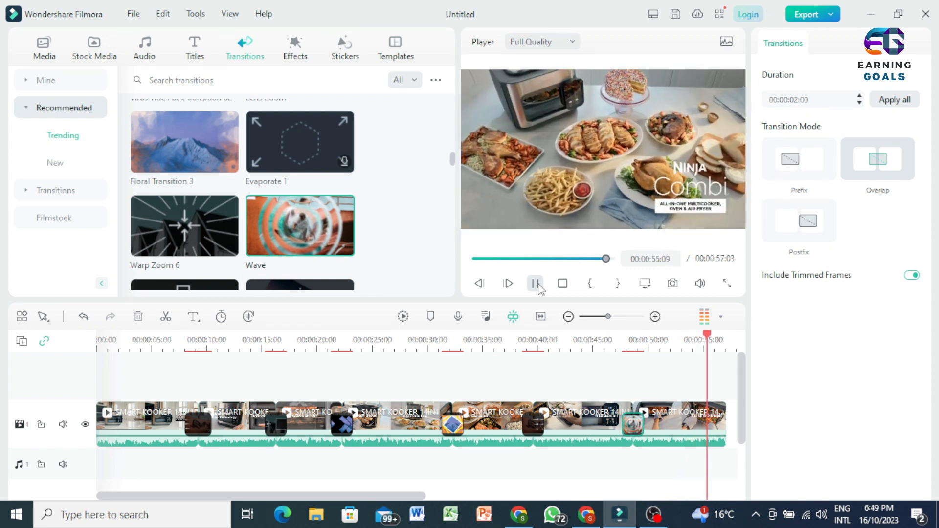
pyautogui.click(536, 283)
pyautogui.click(535, 284)
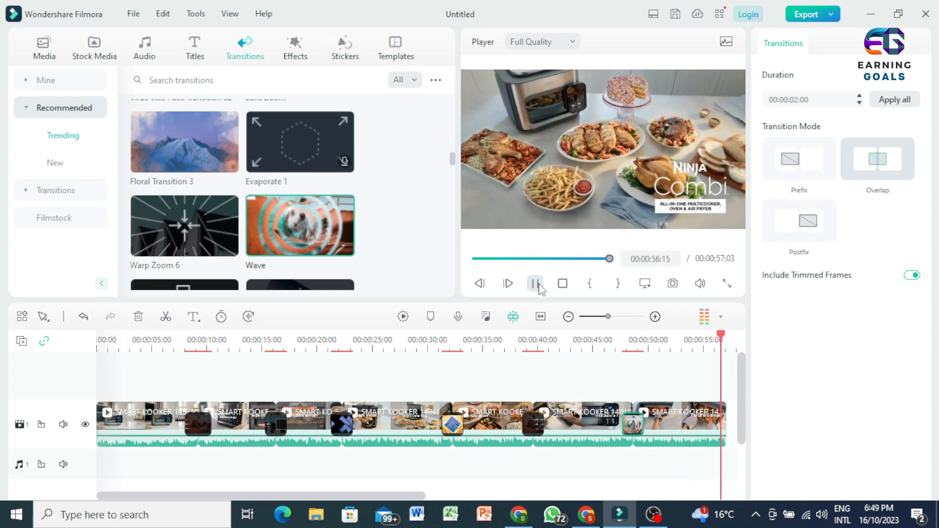
pyautogui.click(541, 317)
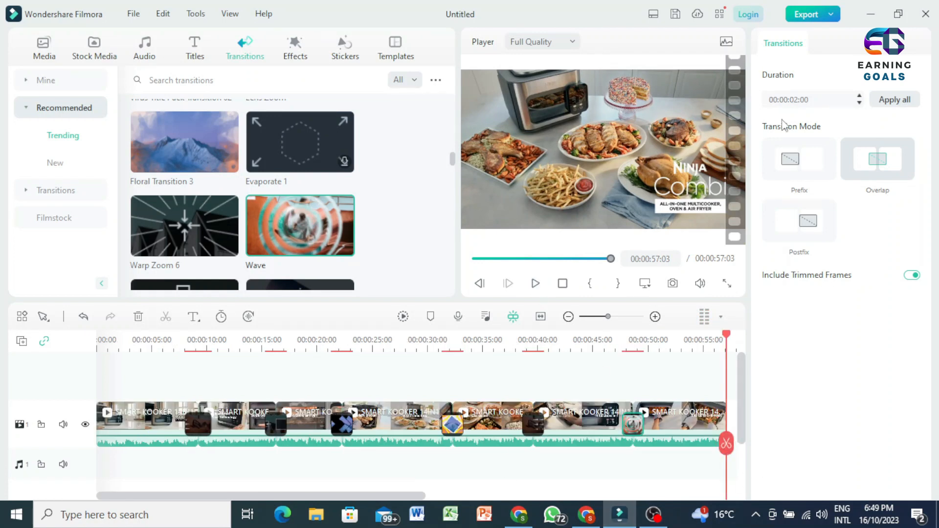
# Review the local export output settings, leaving them without exporting the video
pyautogui.click(830, 15)
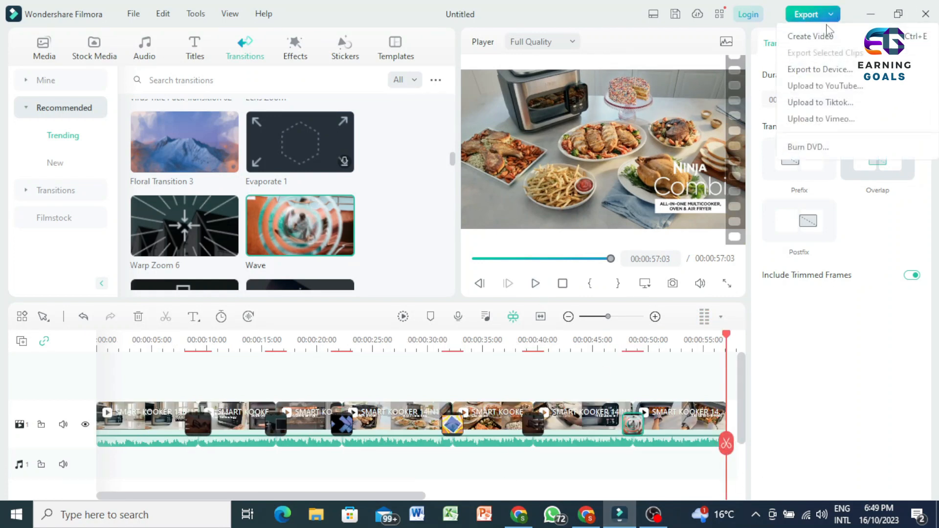
pyautogui.click(827, 14)
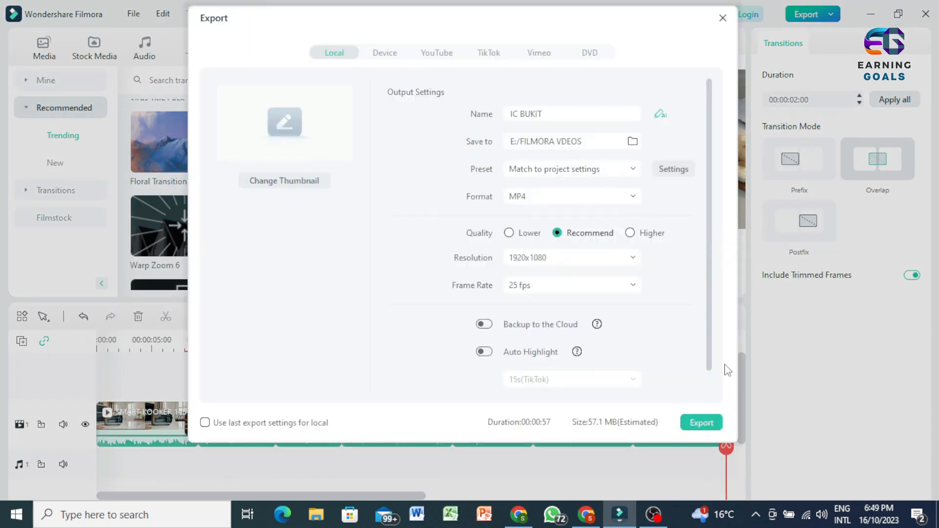
pyautogui.click(723, 19)
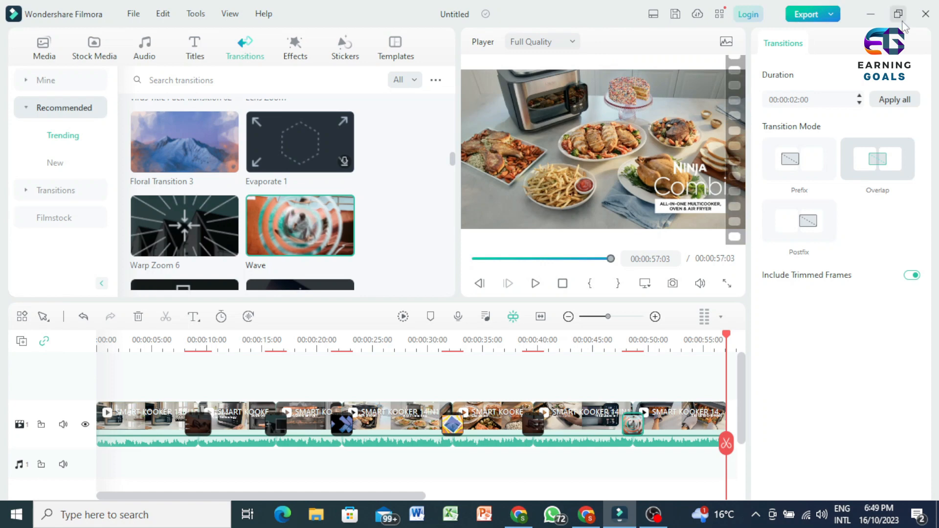